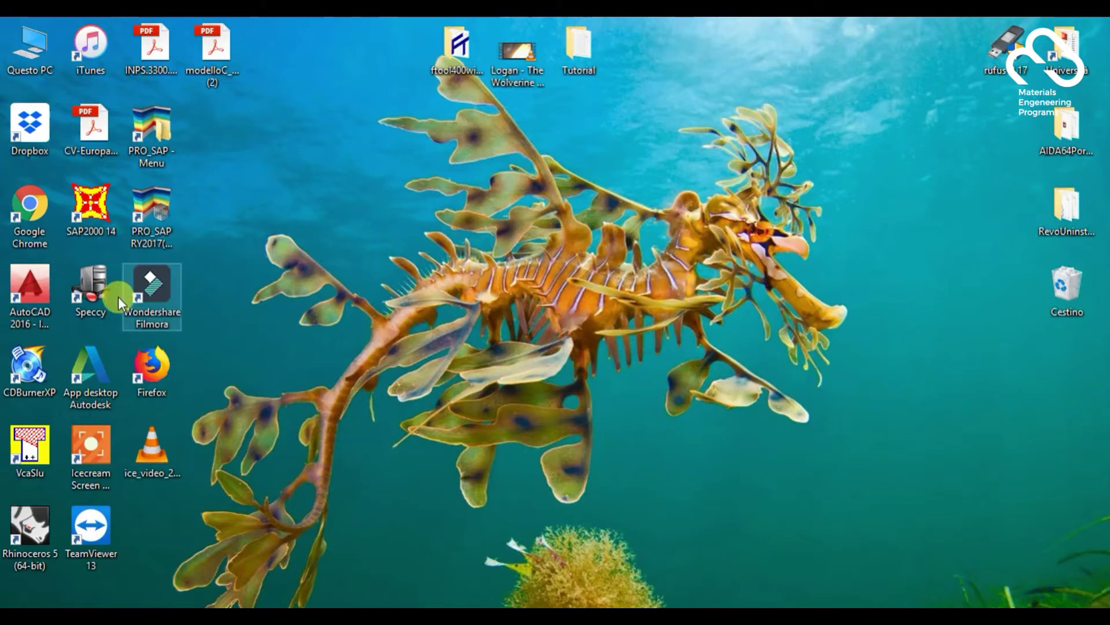
Launch Chrome and search Google for 'autodesk educational'.
double_click(13, 213)
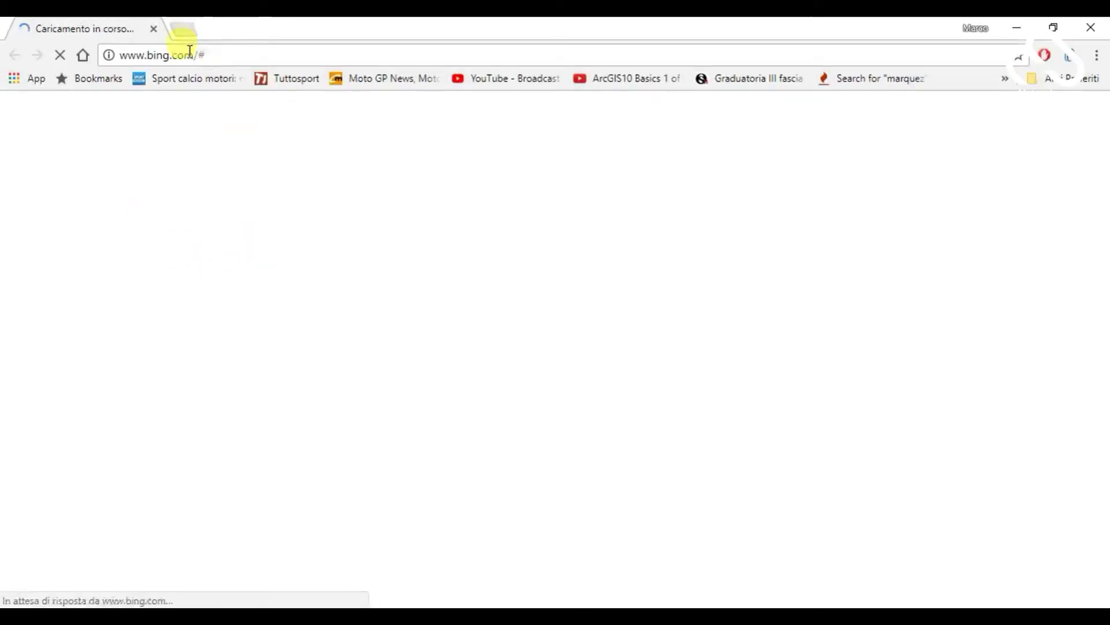
left_click(189, 62)
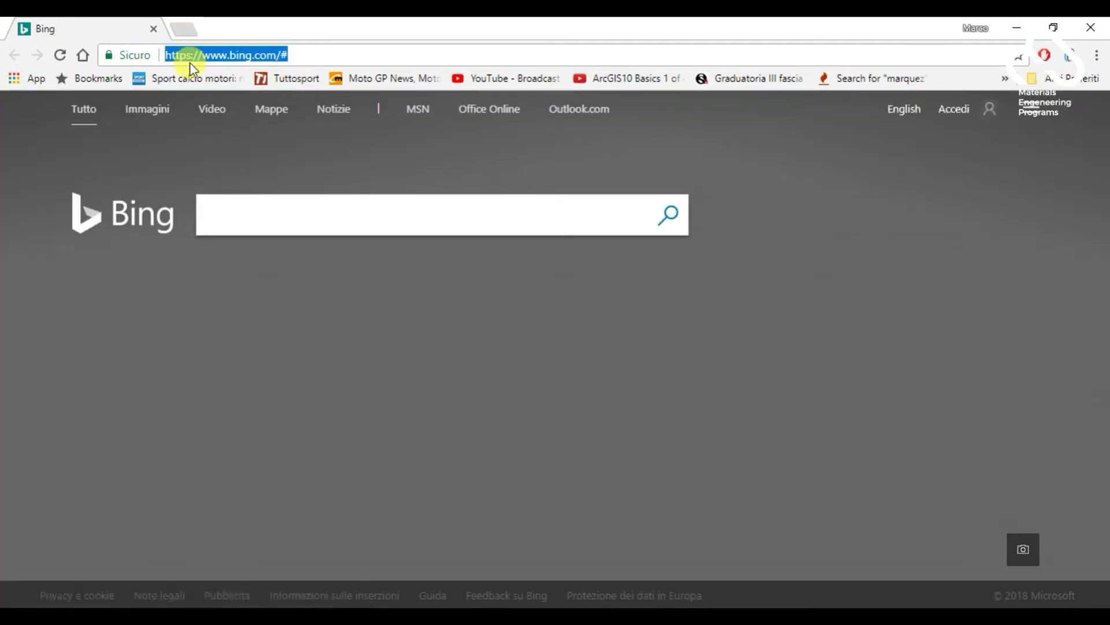
type("auto")
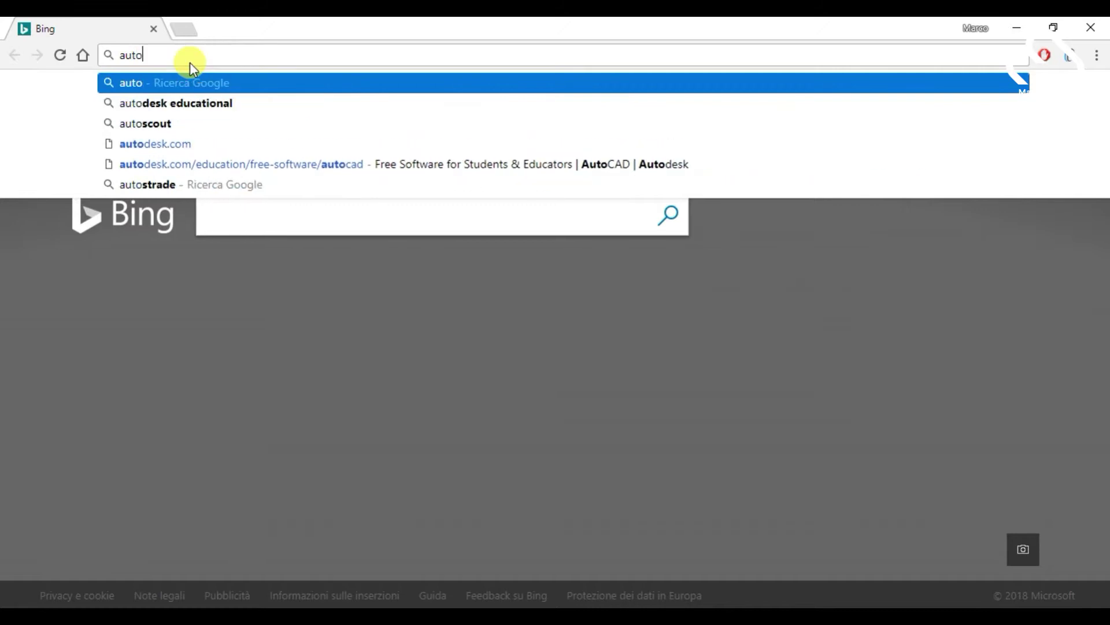
type("desk educational")
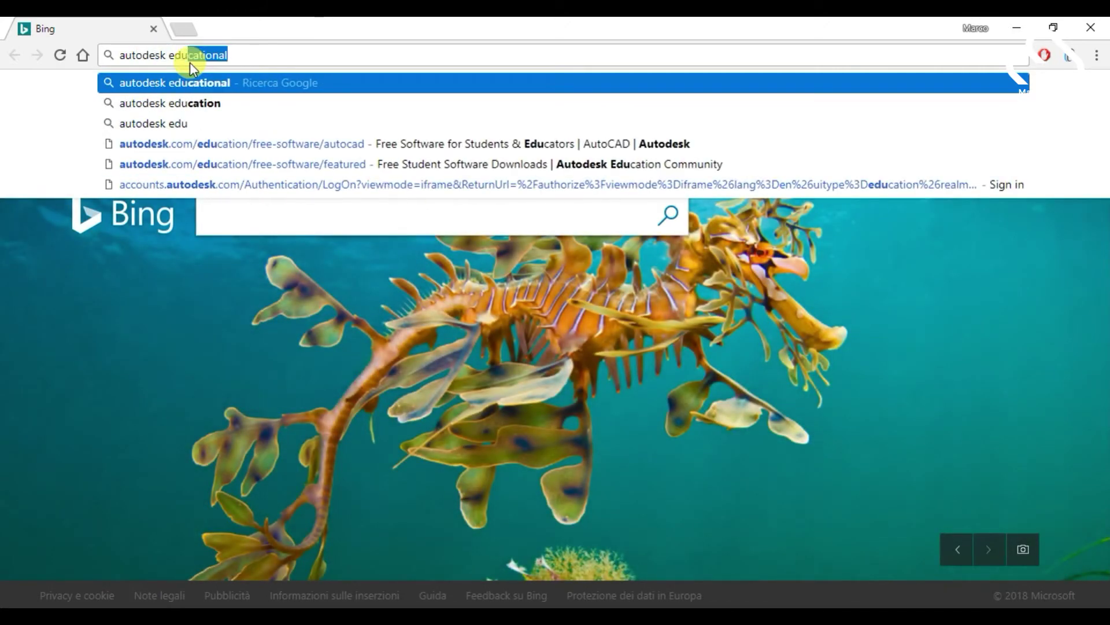
key("Return")
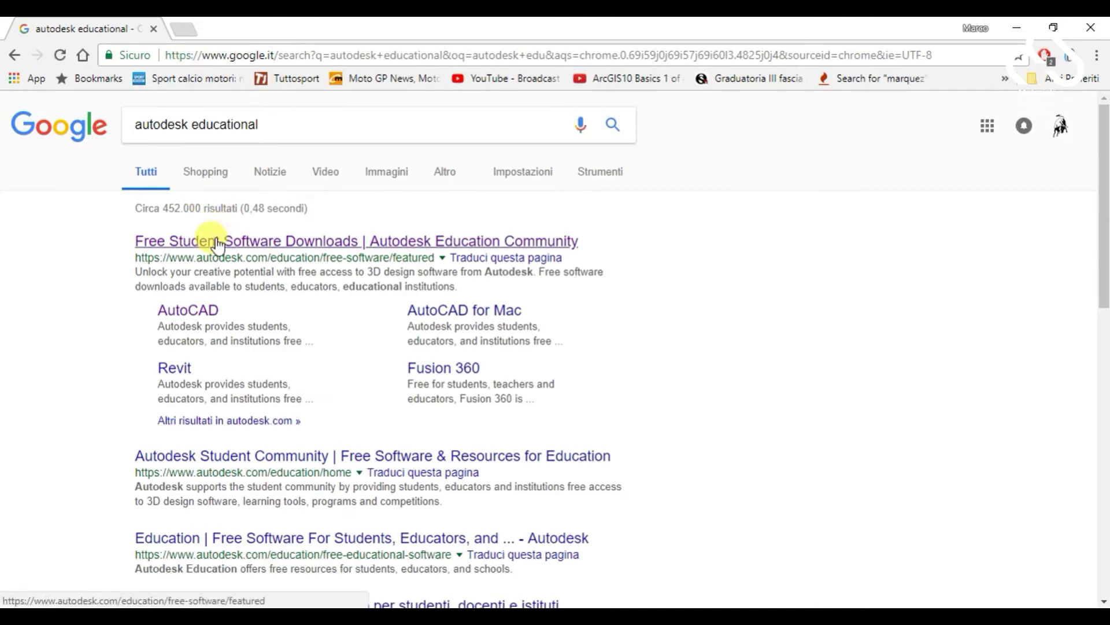
Open the AutoCAD link under the Autodesk Education Community free student software result.
left_click(181, 311)
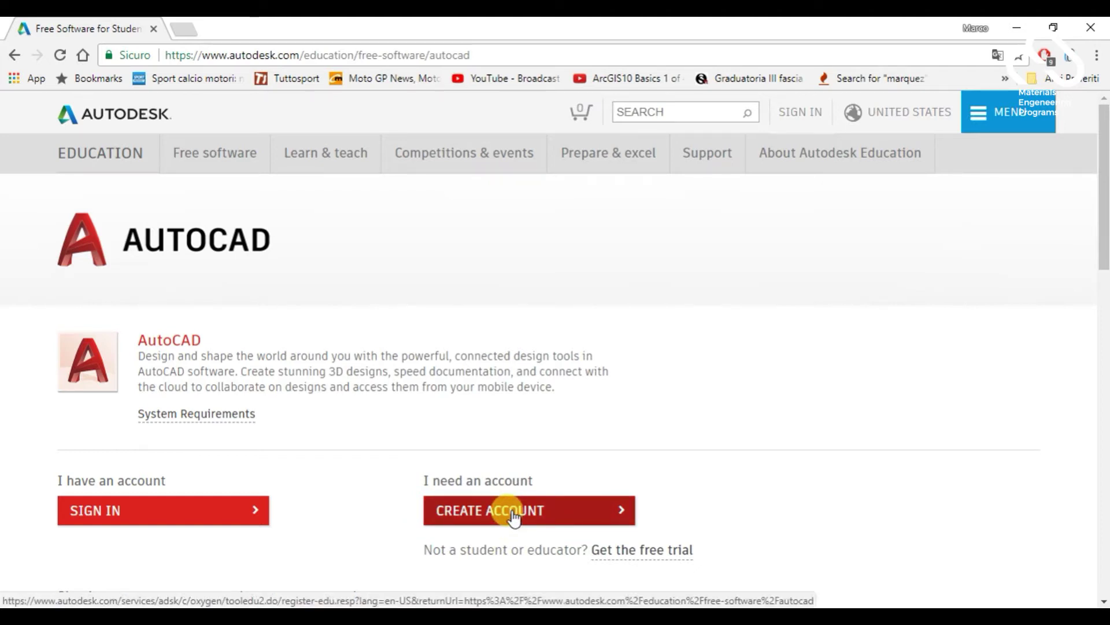
Sign in to the Autodesk account using the prefilled e-mail and saved password.
left_click(160, 515)
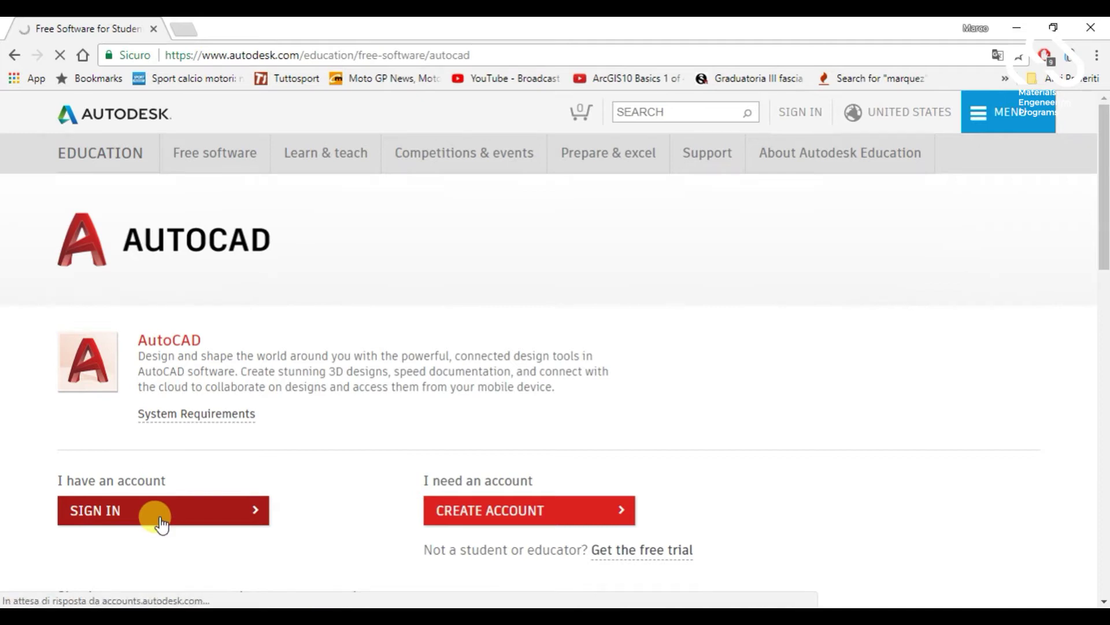
left_click(555, 287)
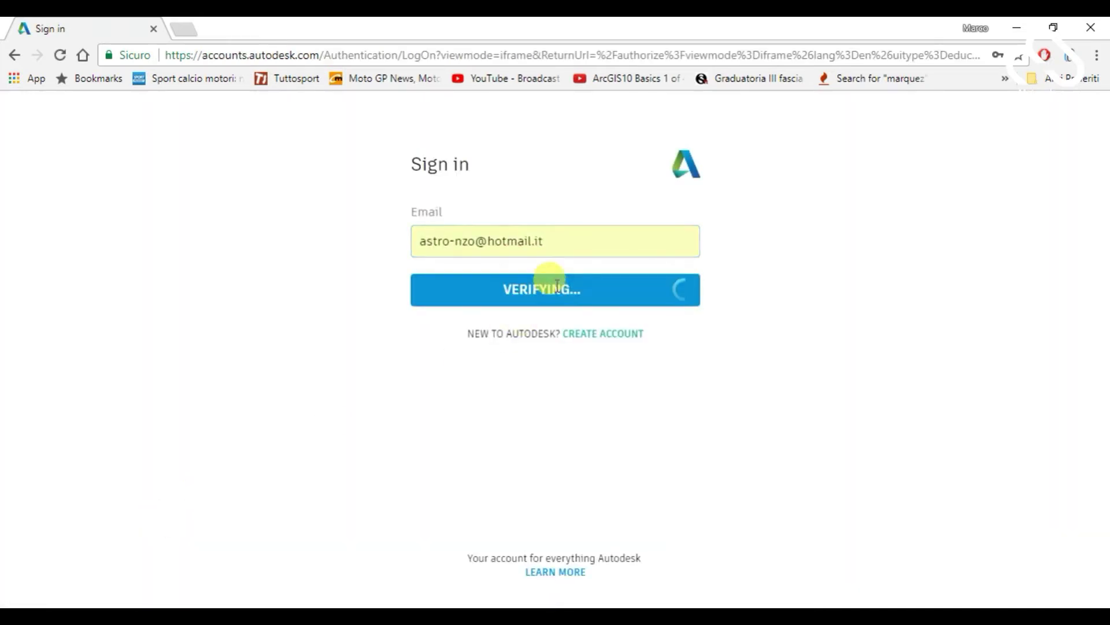
left_click(522, 341)
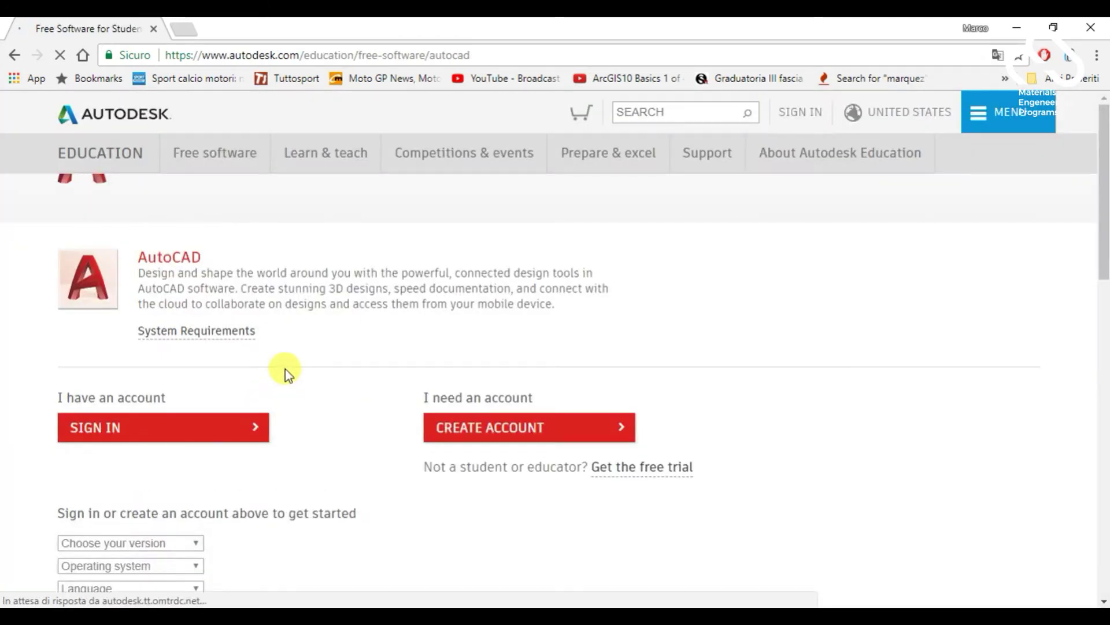
Reveal the download options for version, operating system and language.
scroll(248, 387, "down", 4)
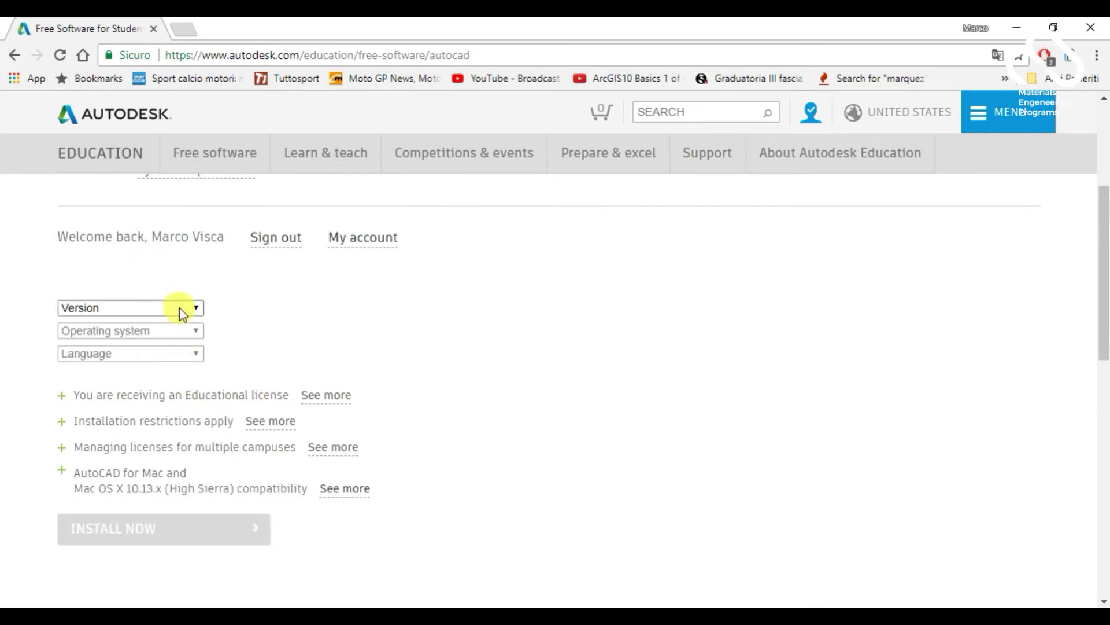
scroll(184, 403, "down", 3)
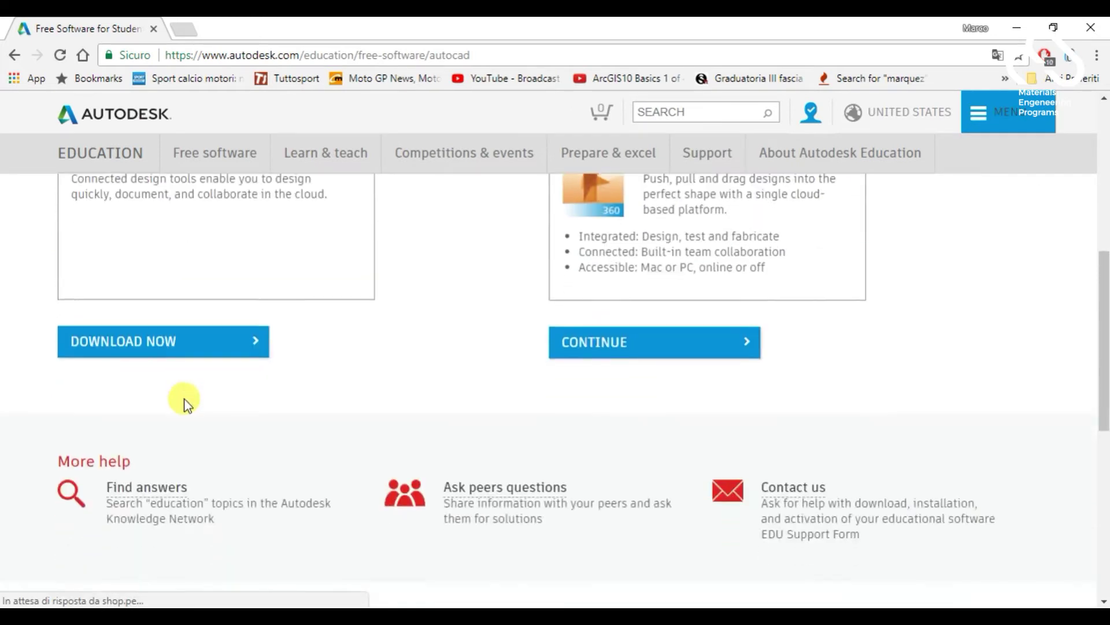
scroll(184, 403, "down", 1)
scroll(181, 298, "up", 6)
scroll(181, 309, "up", 2)
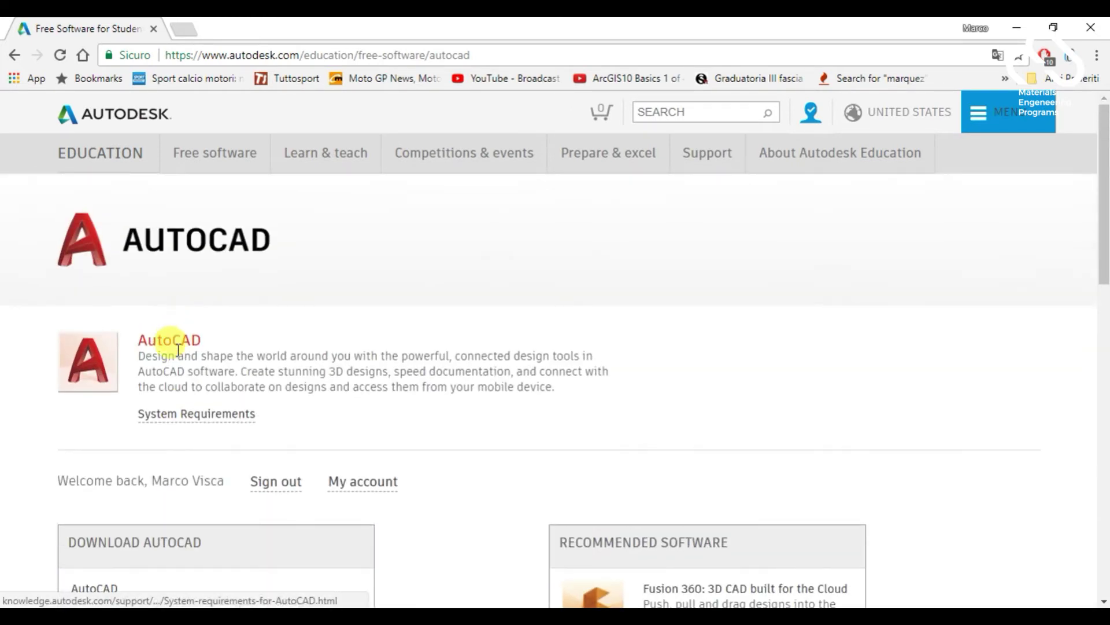
scroll(173, 358, "down", 3)
scroll(171, 392, "down", 3)
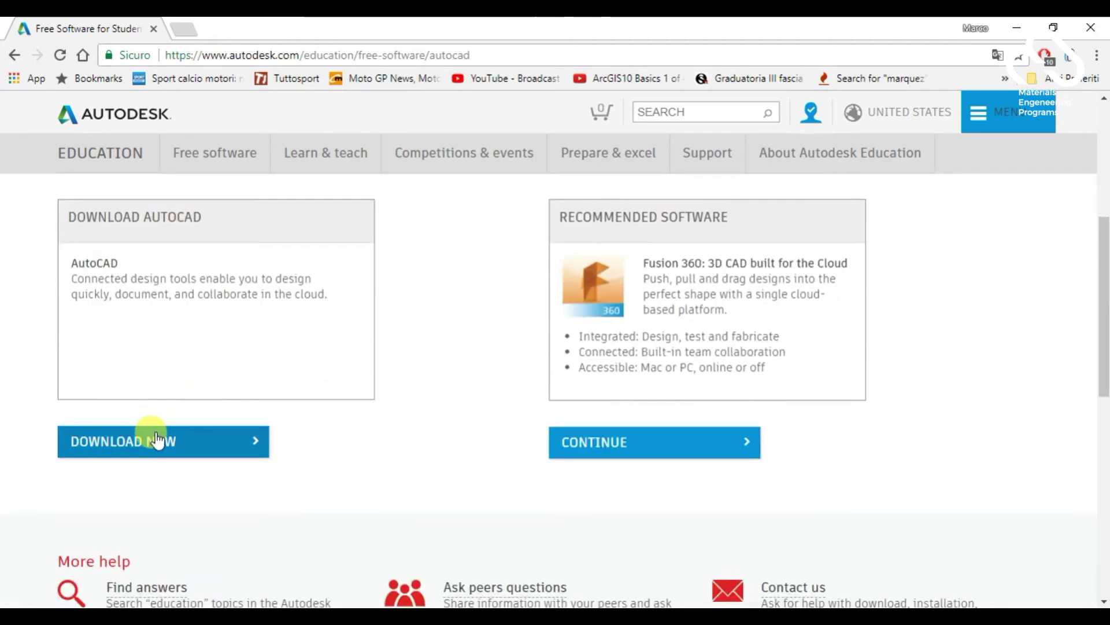
left_click(156, 441)
Select AutoCAD 2016 in the Version dropdown.
left_click(171, 226)
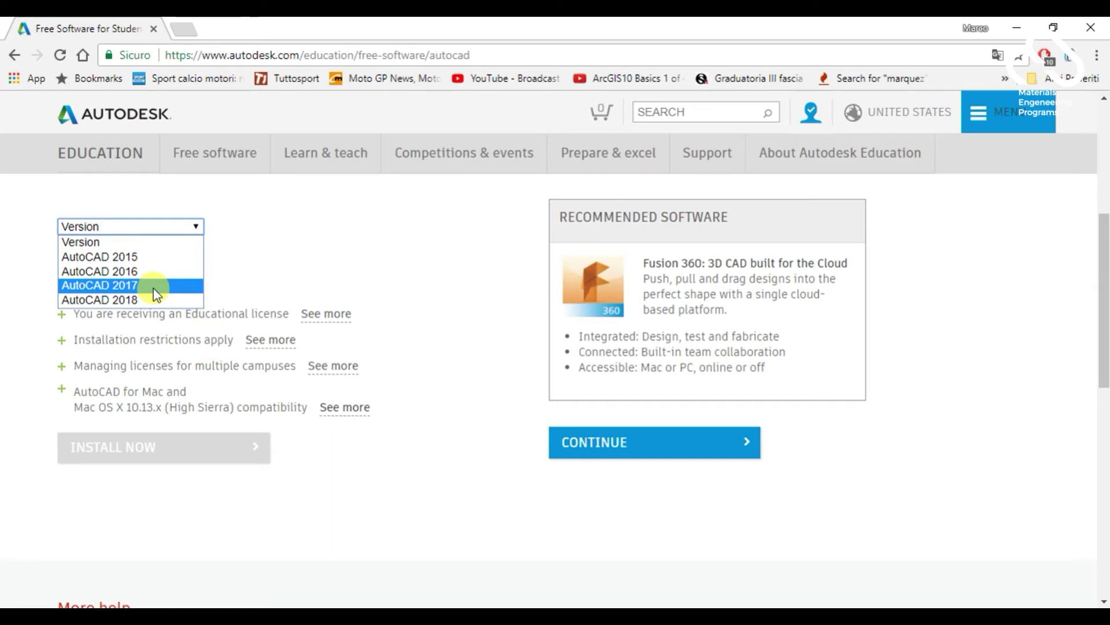
left_click(154, 288)
left_click(172, 228)
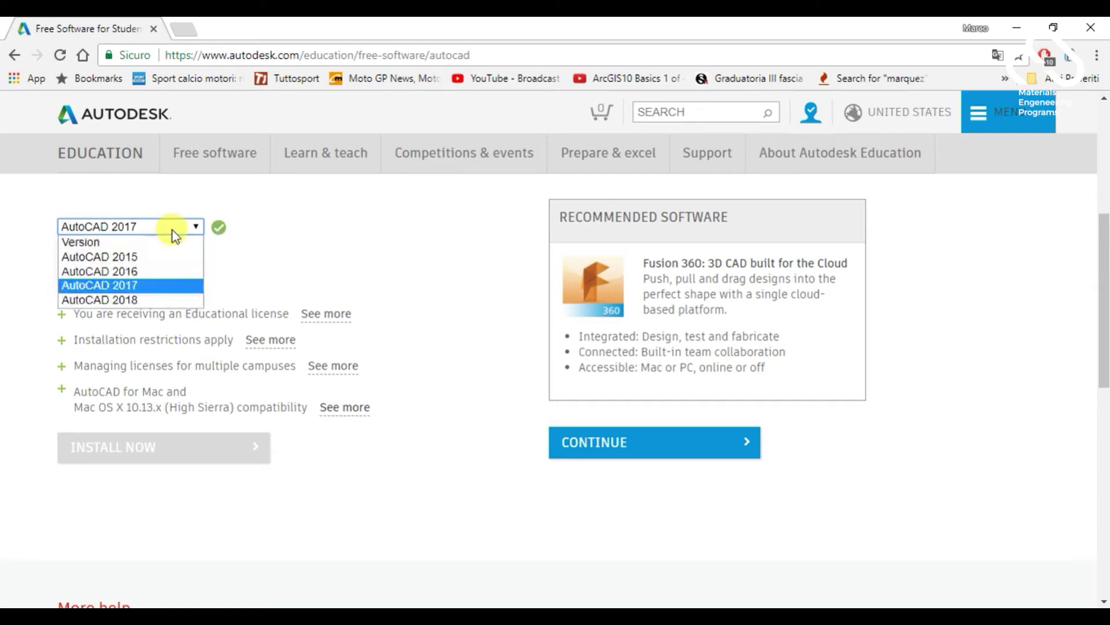
left_click(159, 275)
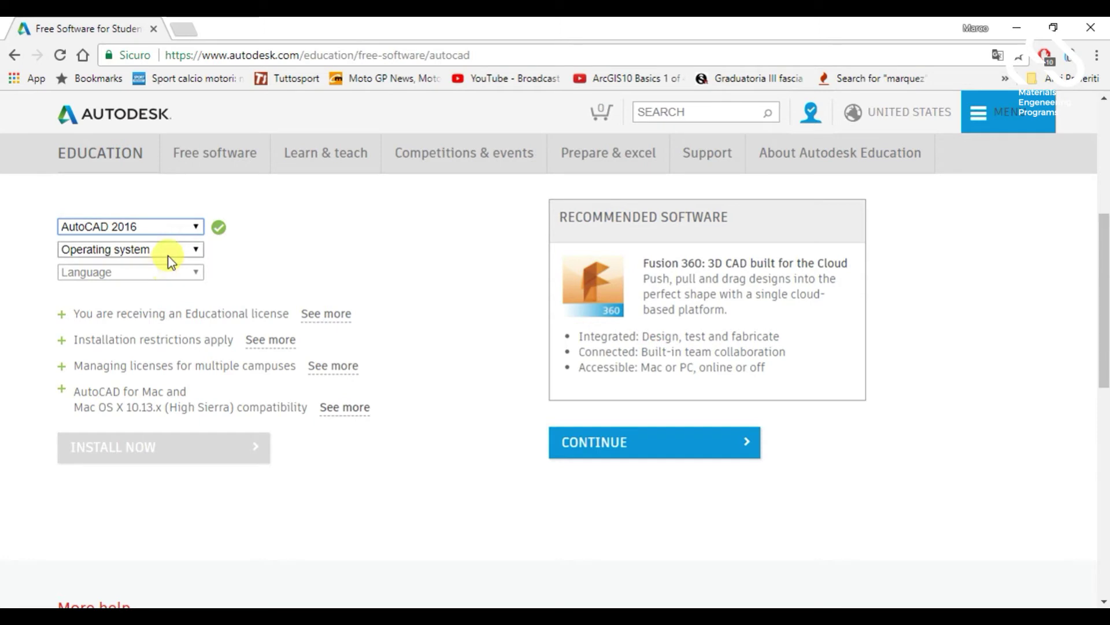
left_click(168, 255)
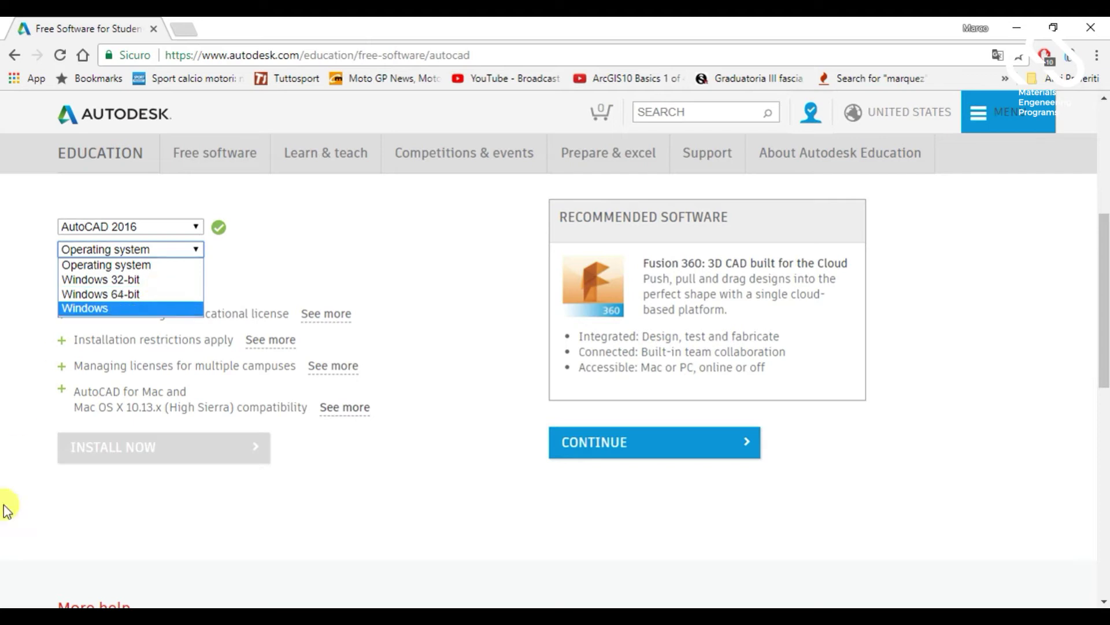
Confirm in Windows System settings that the PC runs a 64-bit OS, then close Settings.
key("super+x")
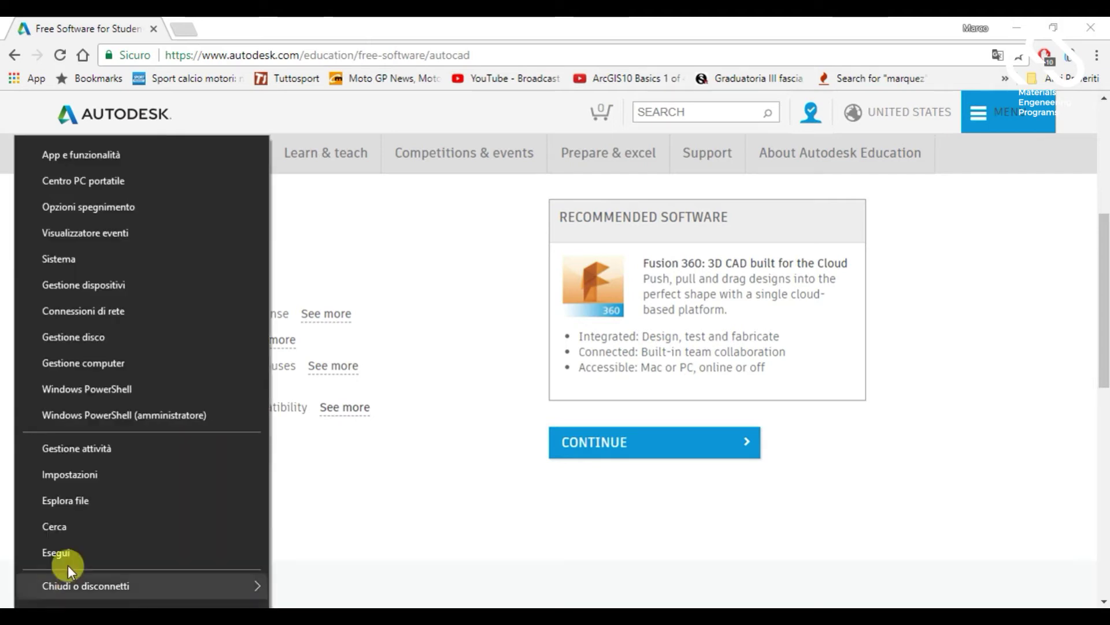
left_click(112, 258)
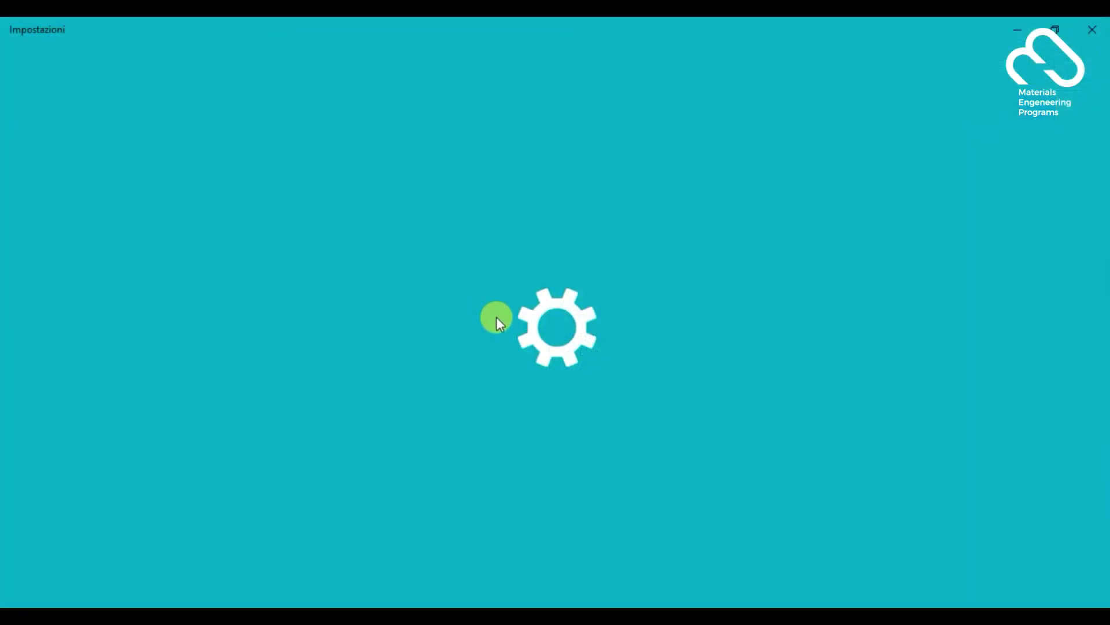
scroll(416, 433, "down", 2)
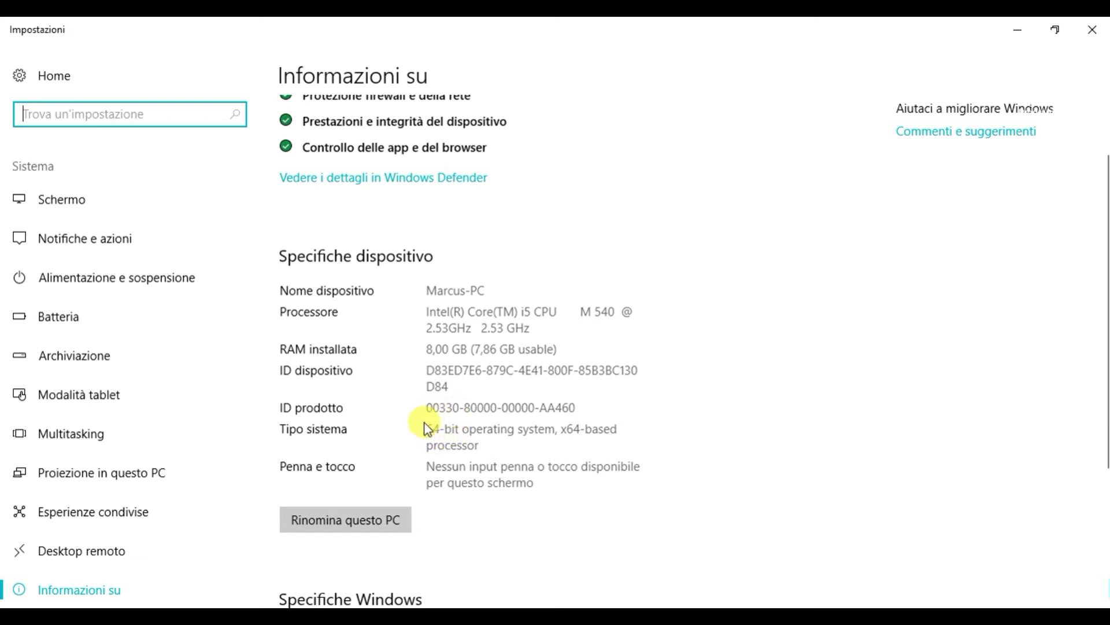
left_click(1084, 28)
Set the operating system to Windows 64-bit and the language to Italiano.
left_click(146, 249)
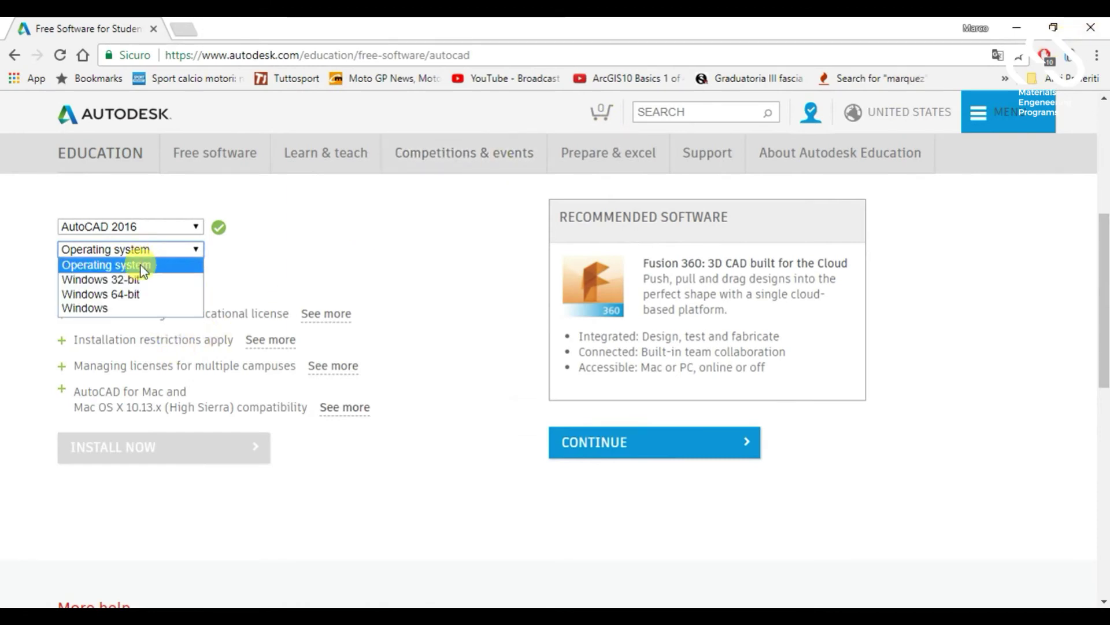
left_click(126, 294)
left_click(134, 272)
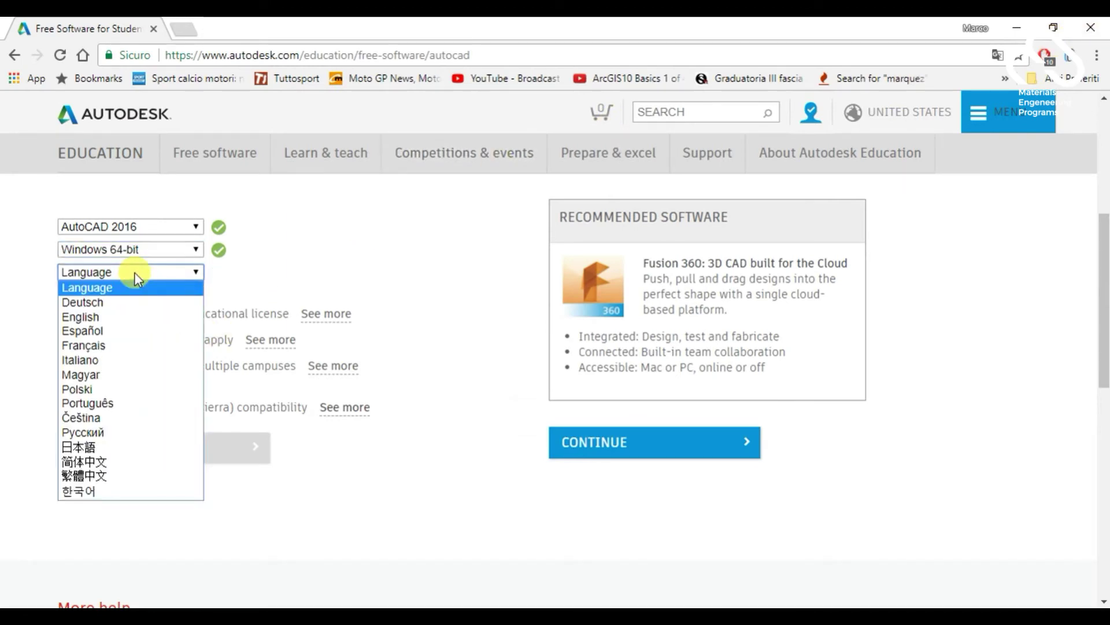
left_click(98, 358)
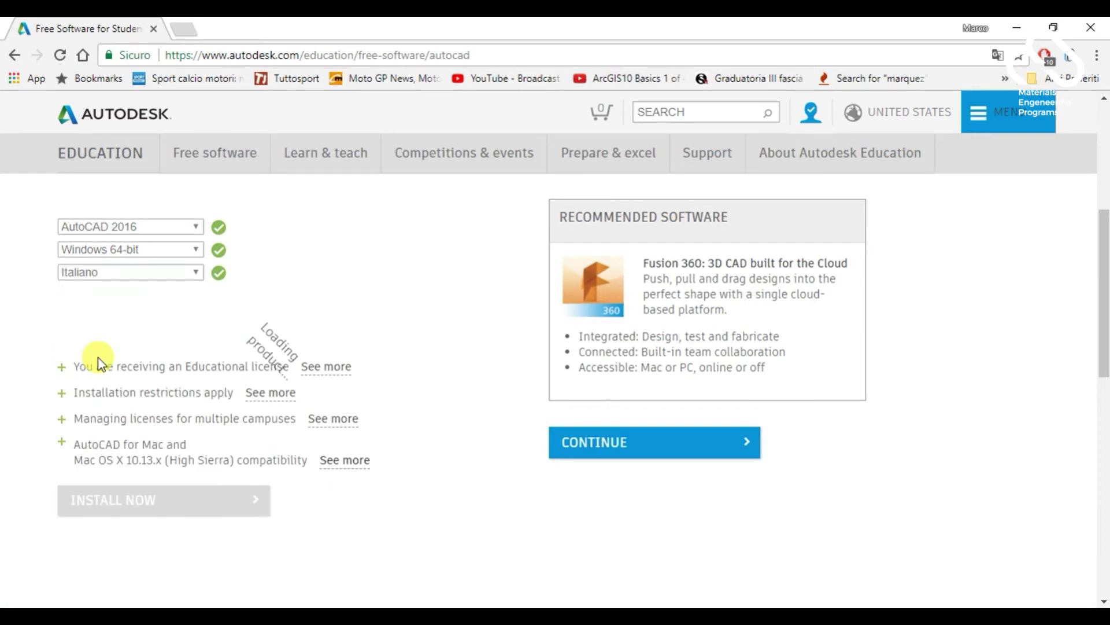
Accept the licence and save the AutoCAD 2016 installer to the desktop.
left_click(199, 488)
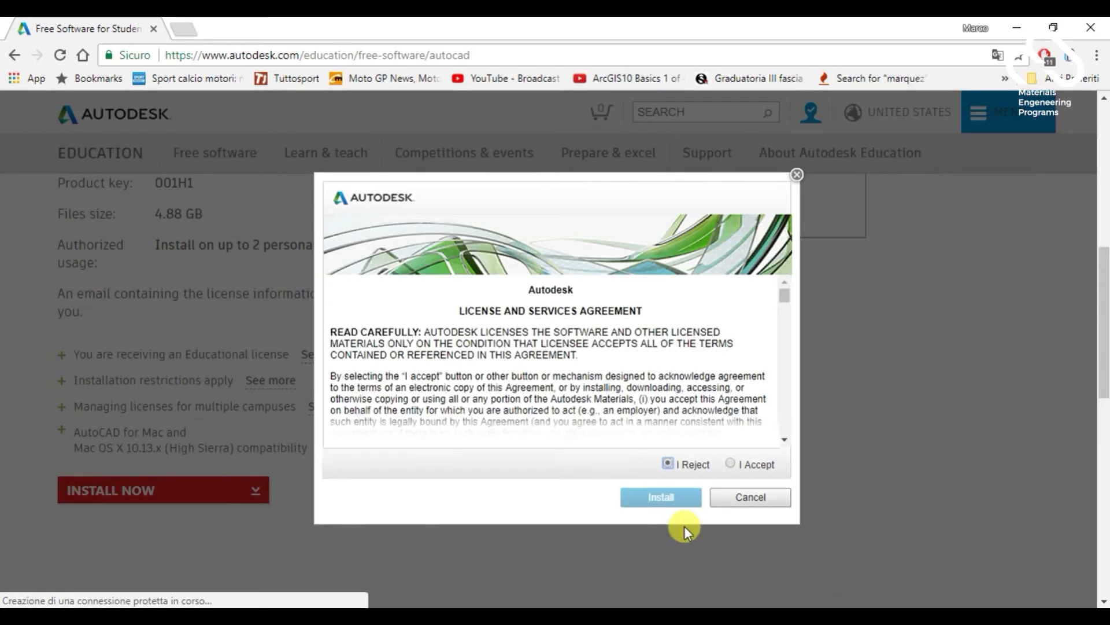
left_click(733, 463)
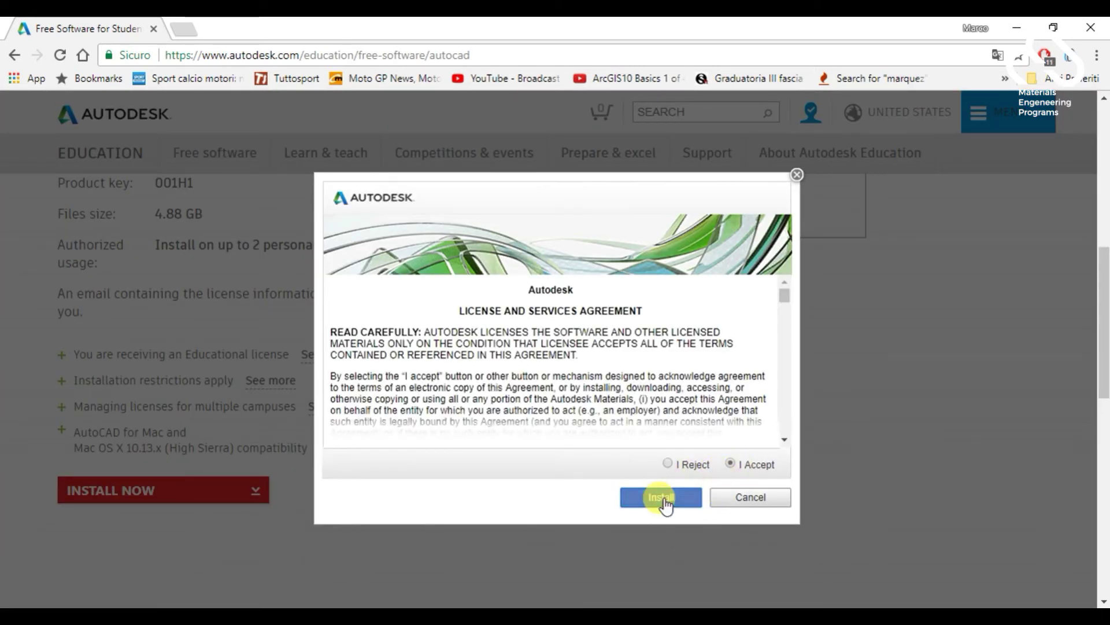
left_click(664, 500)
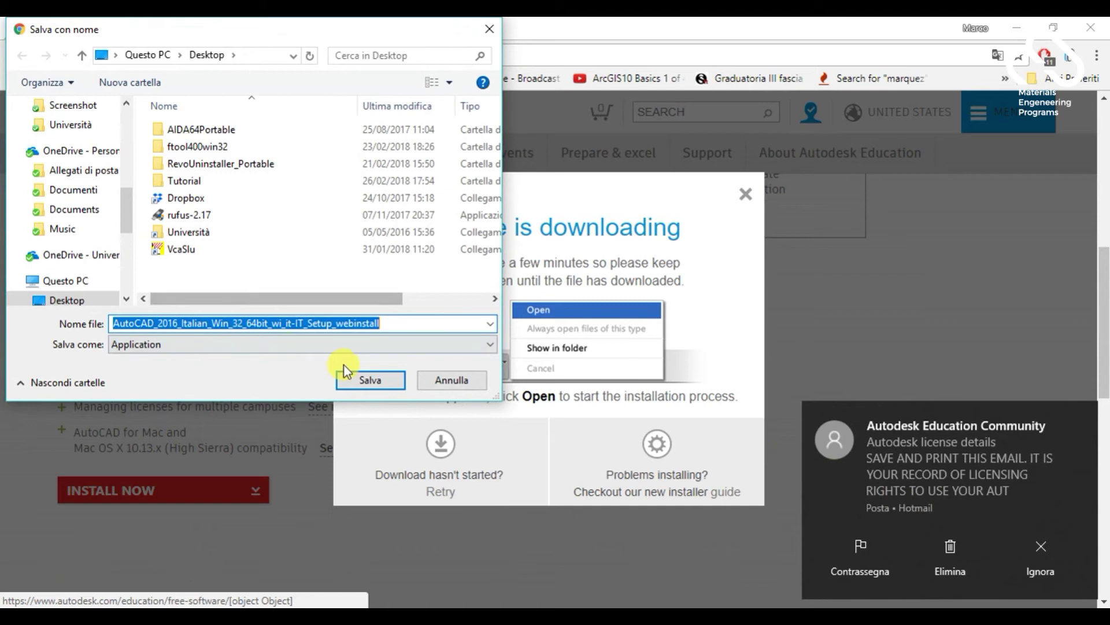
left_click(371, 379)
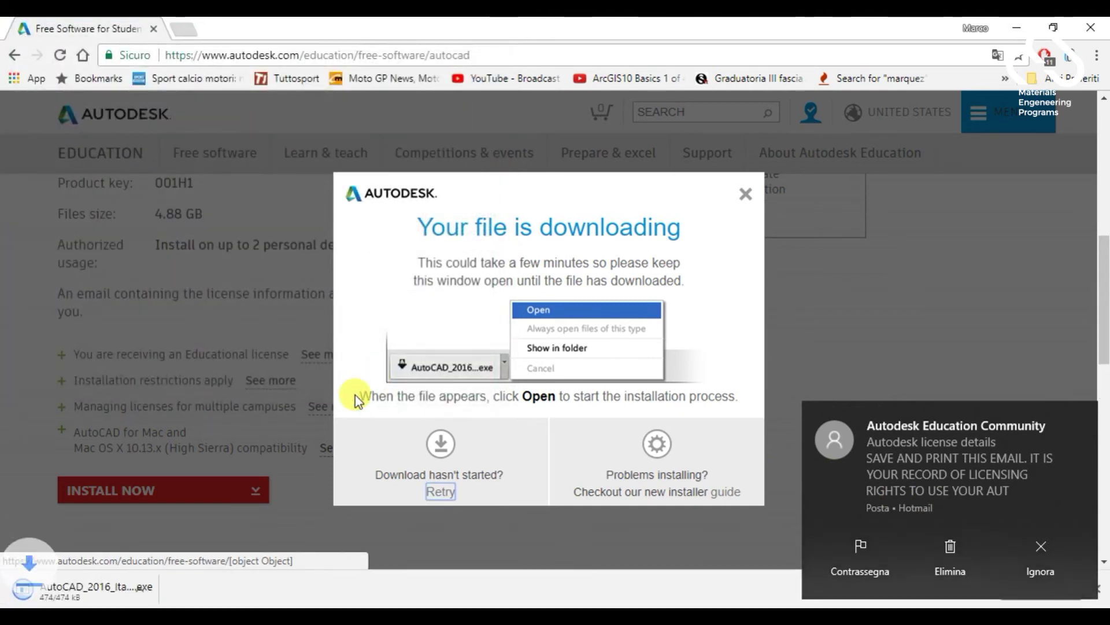
Run the downloaded AutoCAD_2016 installer from Chrome's download bar.
left_click(126, 592)
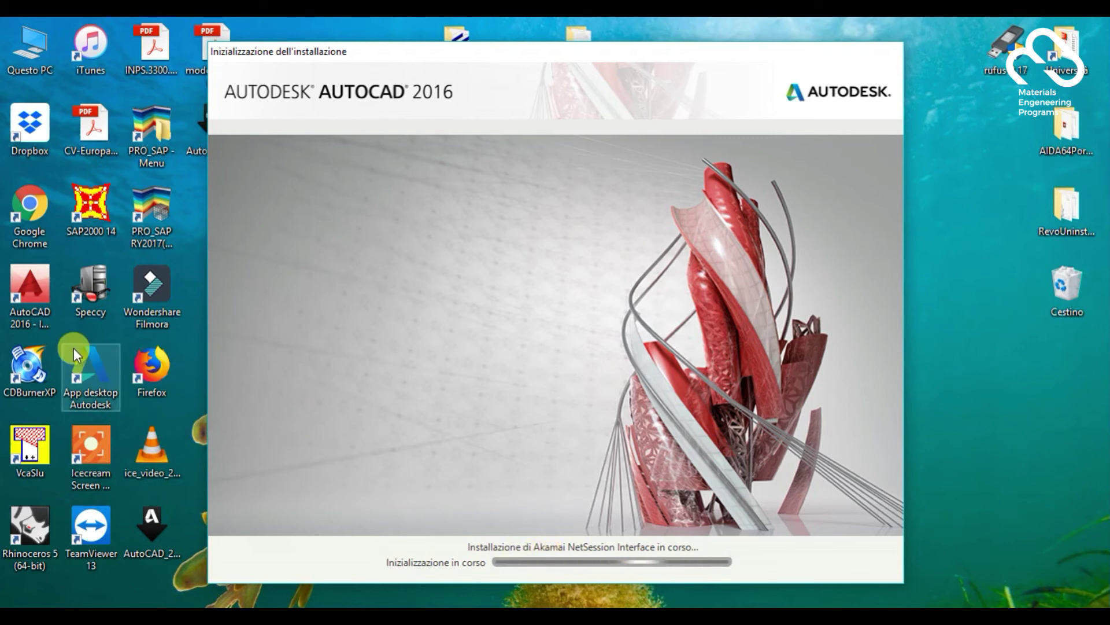
Open AutoCAD 2016 from its desktop shortcut's context menu.
right_click(51, 293)
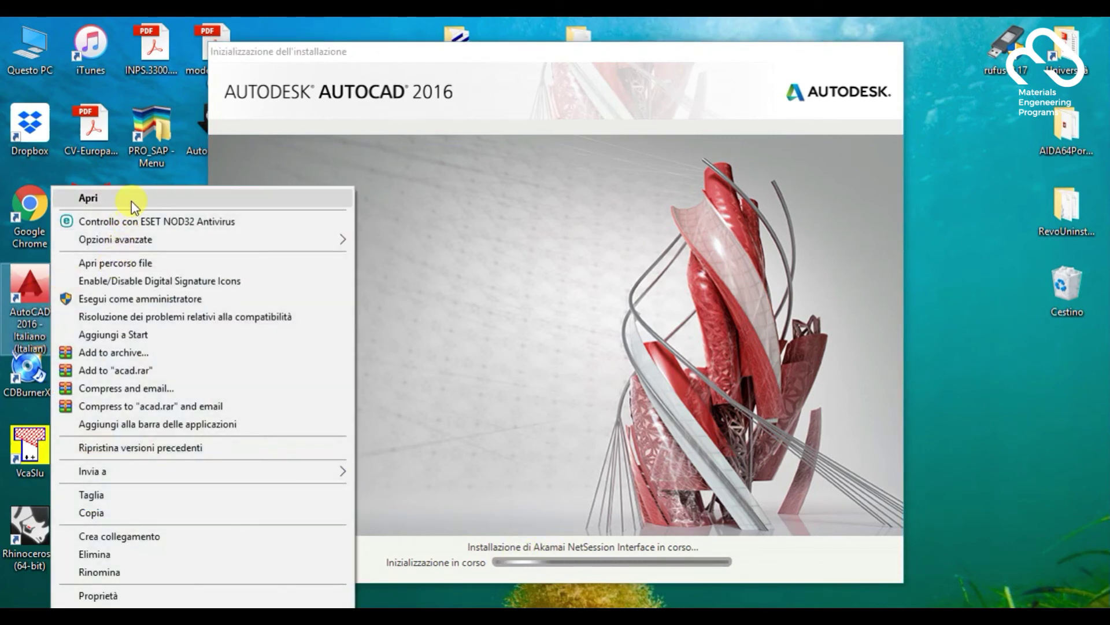
left_click(131, 201)
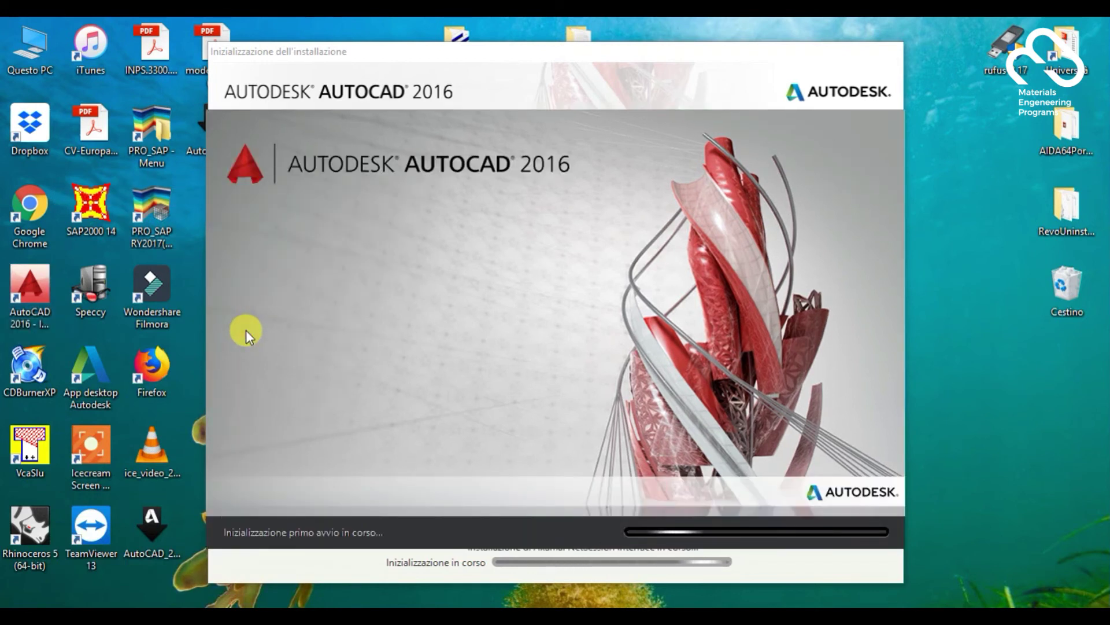